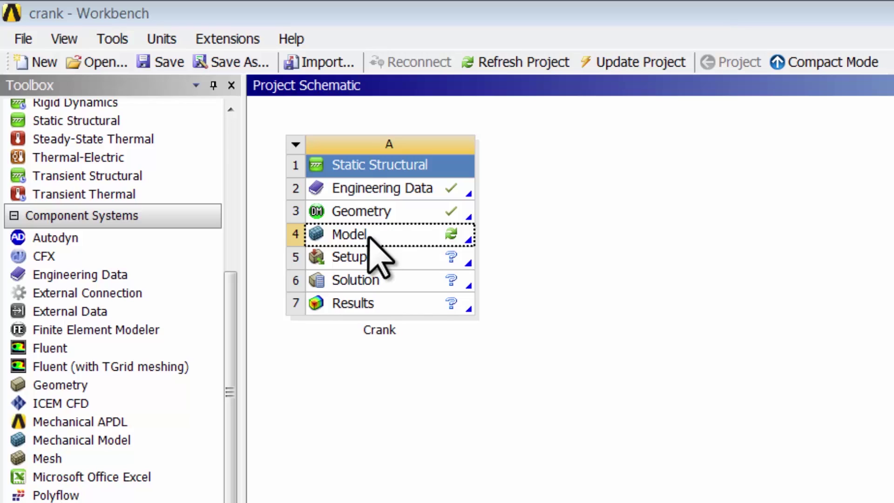
Launch Mechanical from the Static Structural Model cell to load the Crank geometry.
double_click(370, 238)
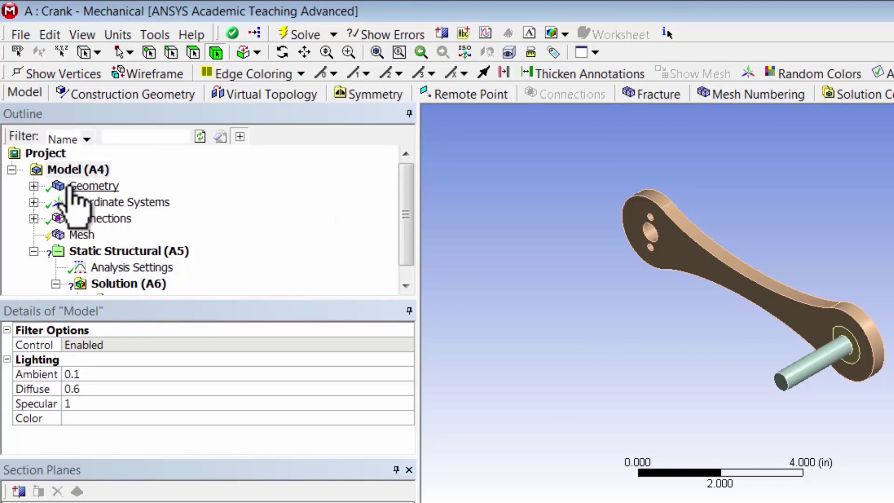
Suppress the pedal 0.375 and Part9^Assem 2 rev x.375 bodies, leaving only Bike Crank active.
click(33, 186)
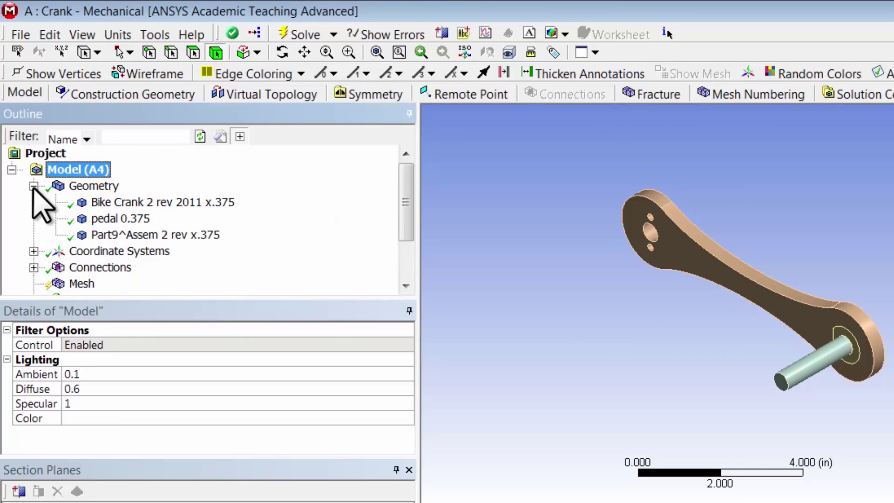
click(153, 202)
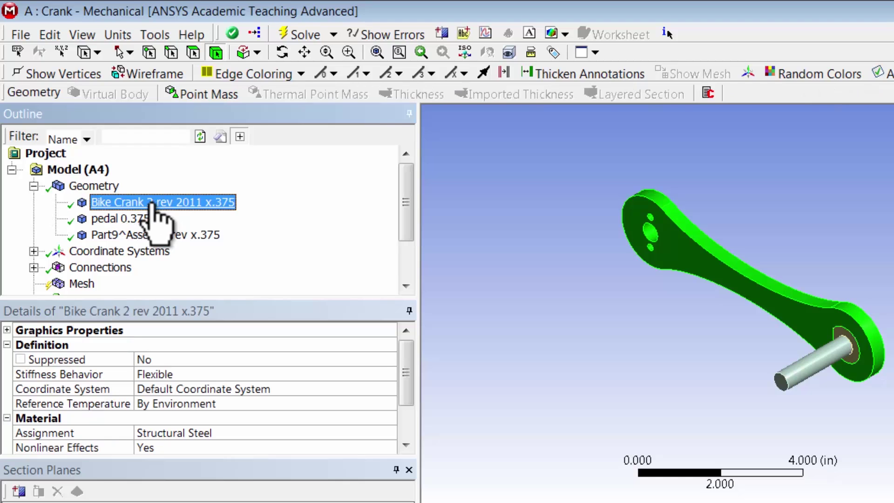
click(133, 219)
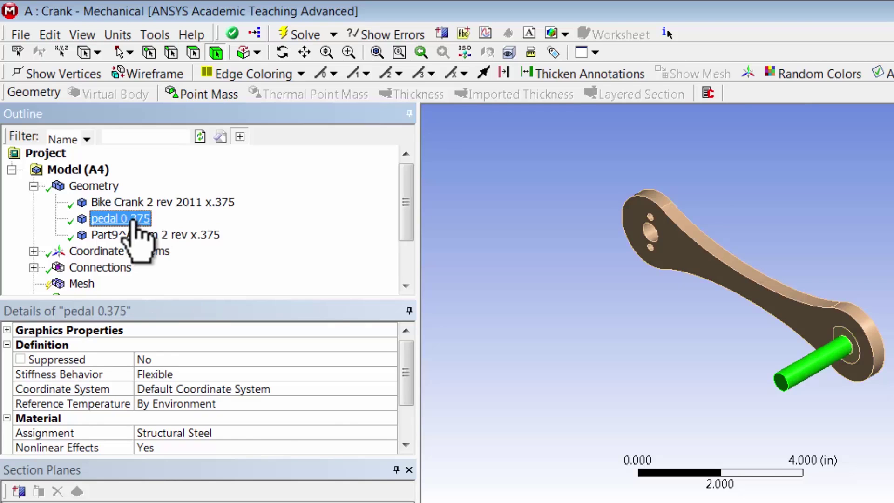
right_click(134, 222)
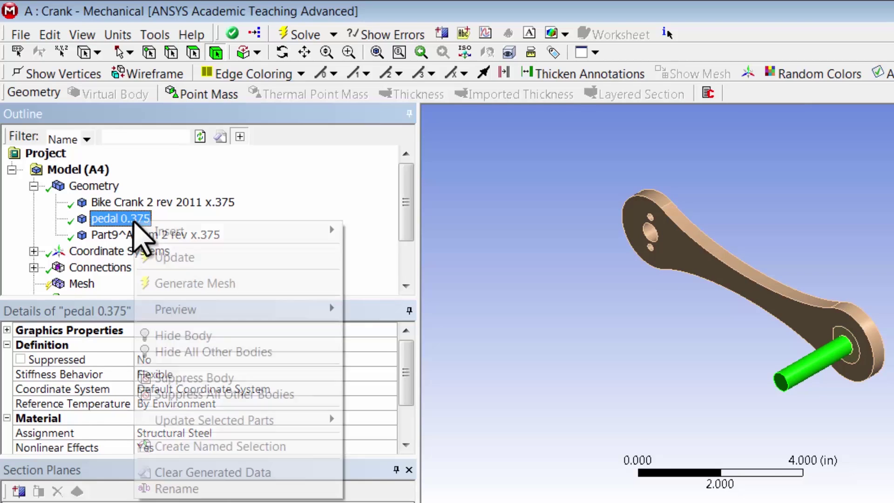
click(210, 379)
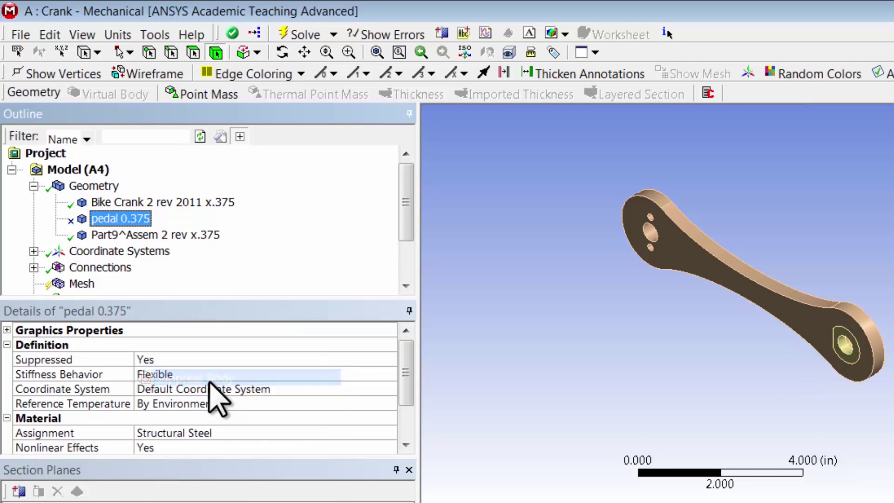
click(123, 235)
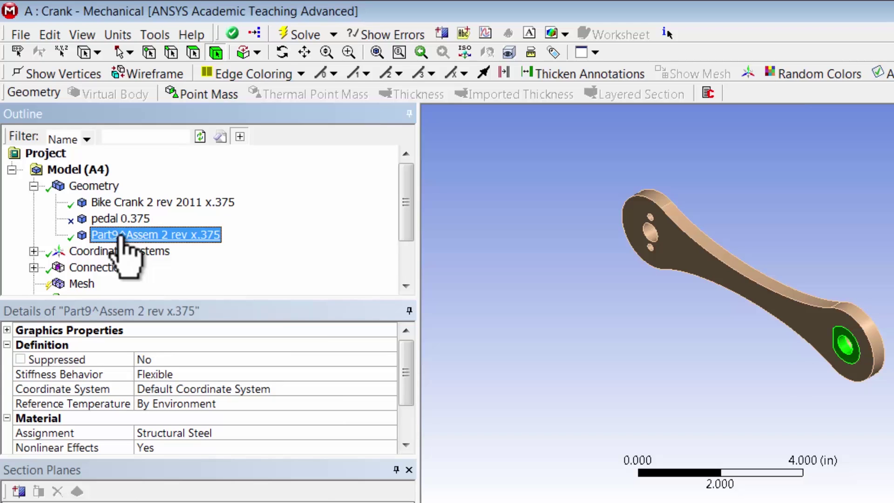
right_click(122, 237)
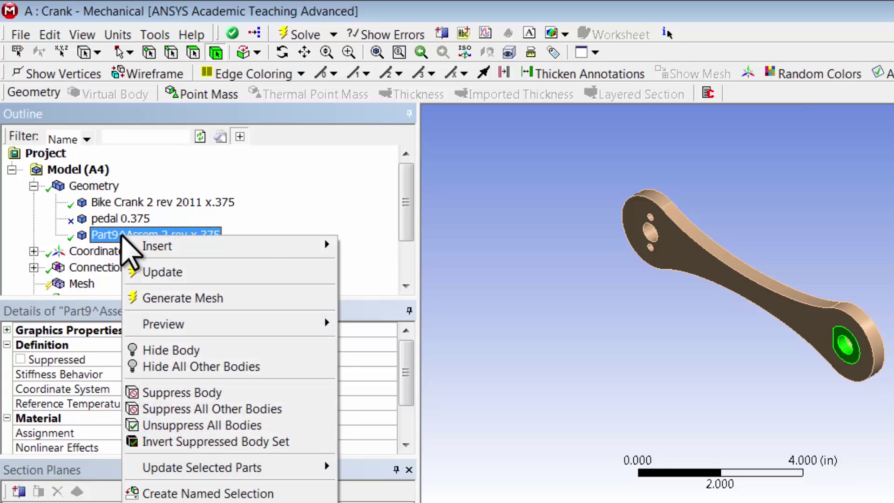
click(211, 396)
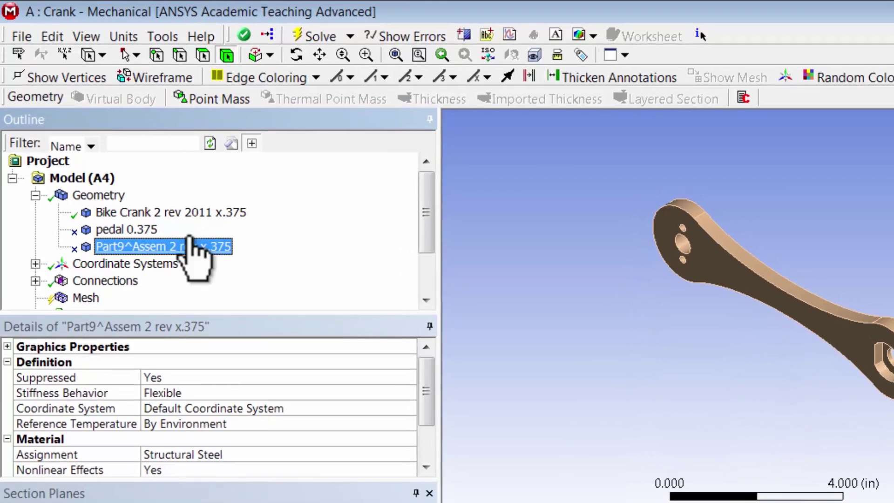
scroll(425, 239, down, 1)
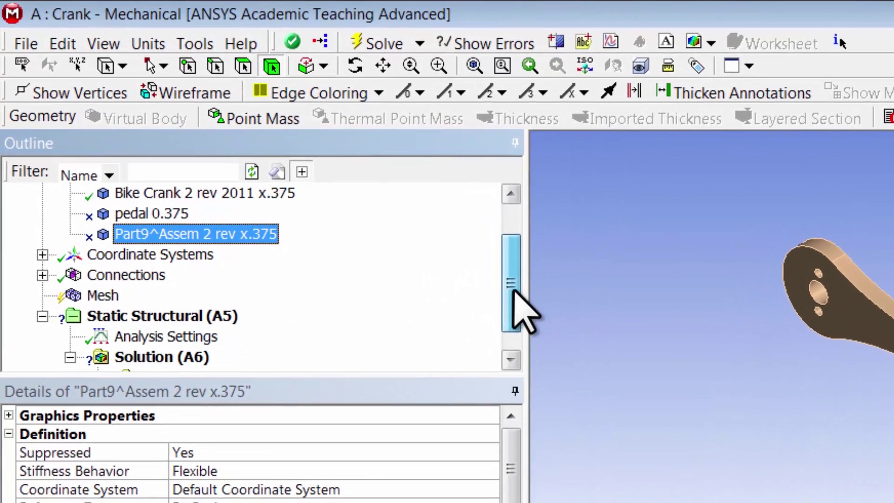
Generate the default Relevance 0 mesh on the Bike Crank and zoom in to inspect it.
click(106, 302)
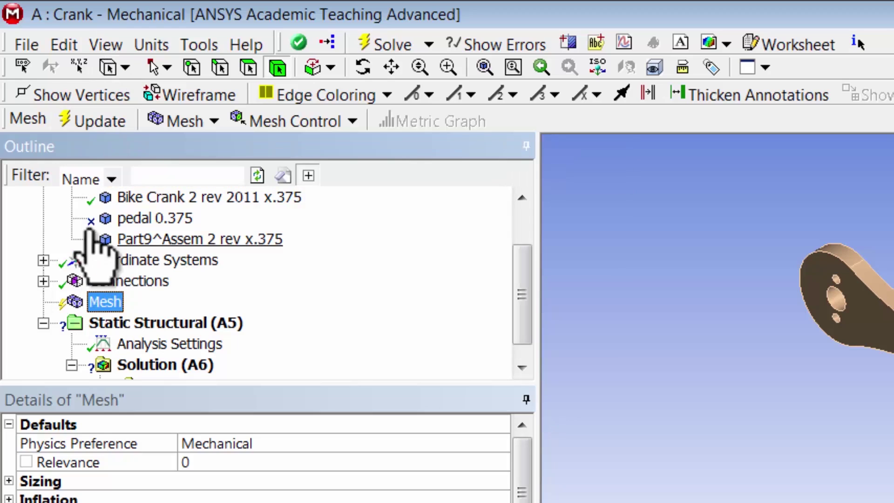
click(101, 123)
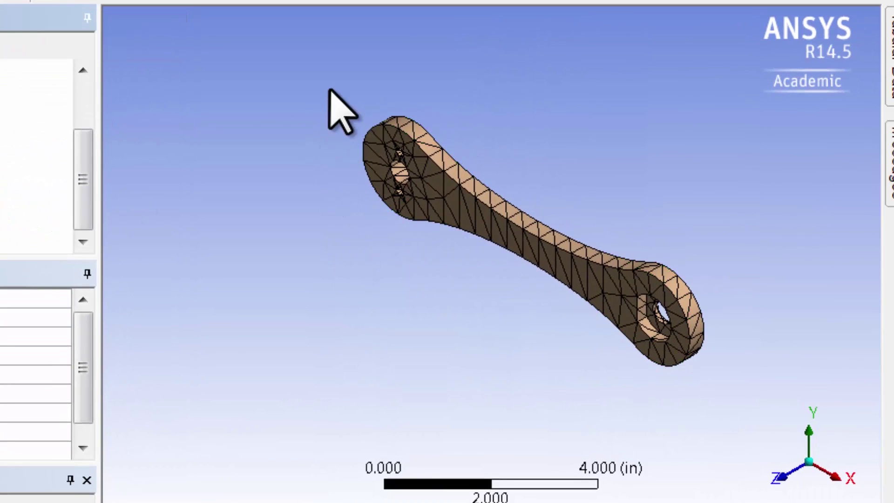
right_drag(319, 86, 714, 379)
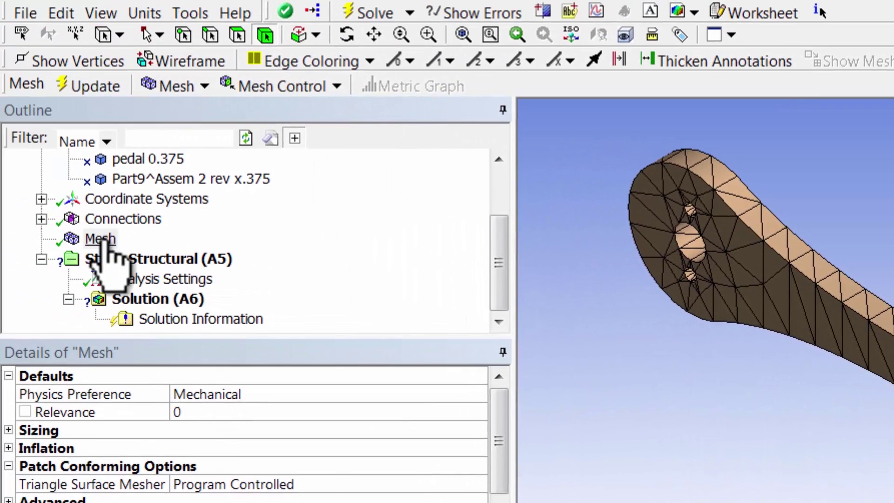
click(101, 239)
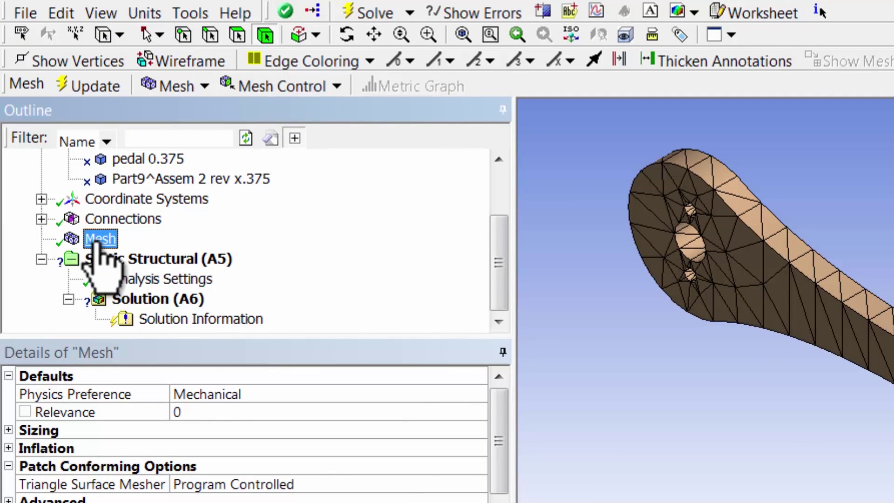
Add a Body Sizing control on the crank body with a 0.2 in element size.
click(289, 87)
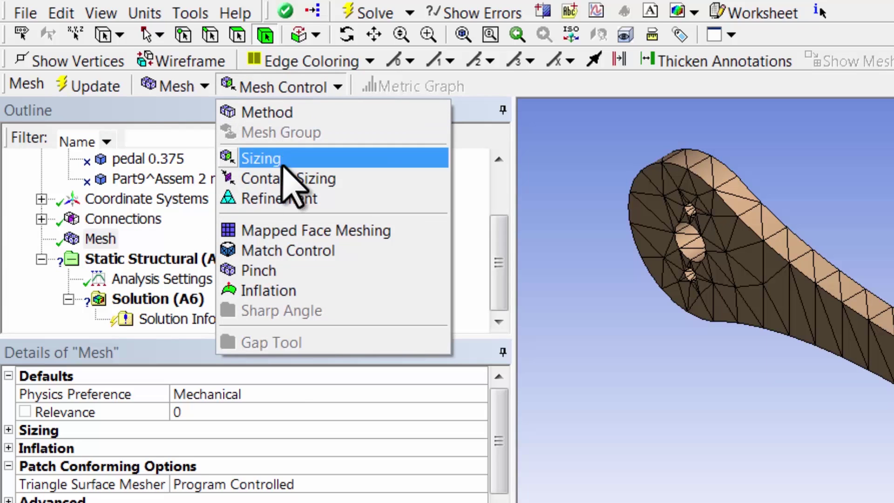
click(260, 158)
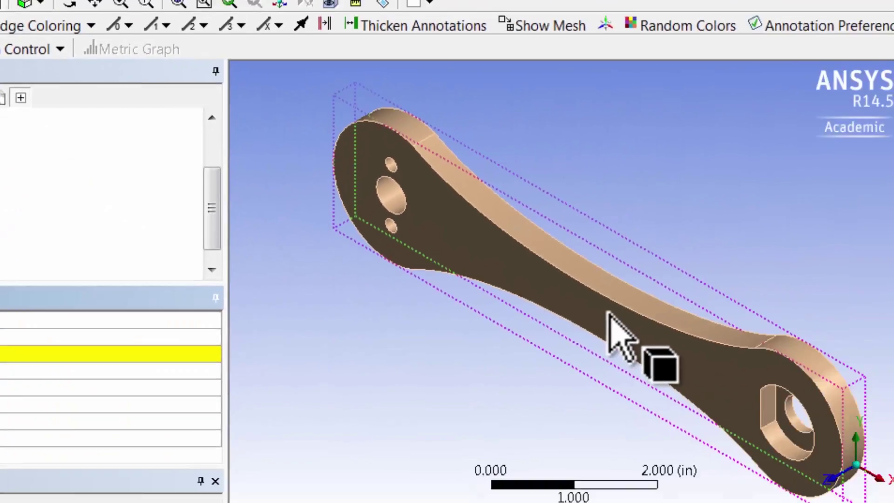
click(572, 302)
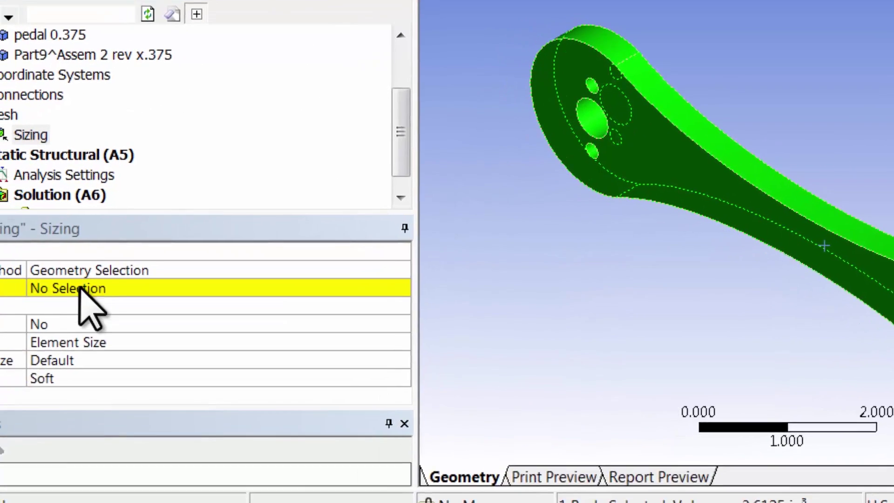
click(5, 338)
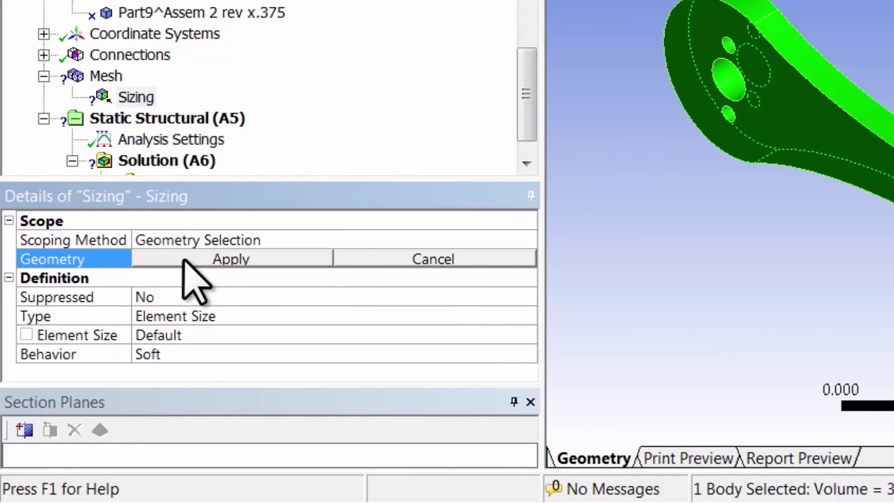
click(184, 260)
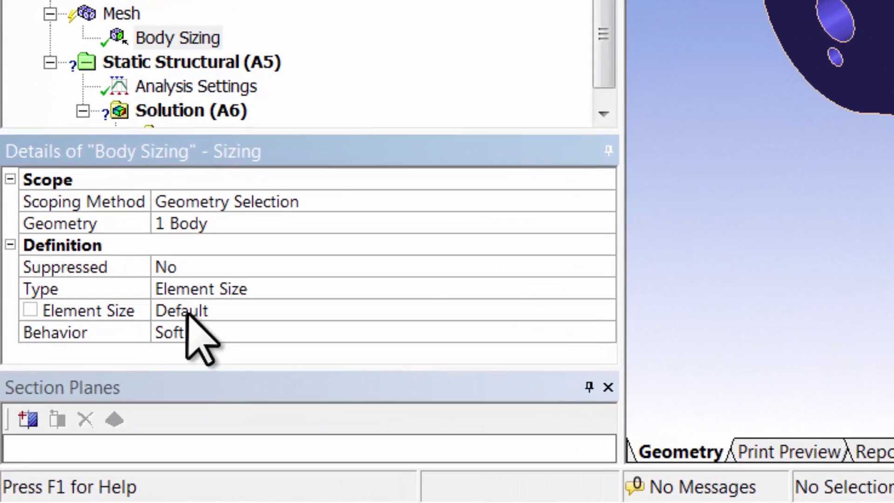
click(161, 354)
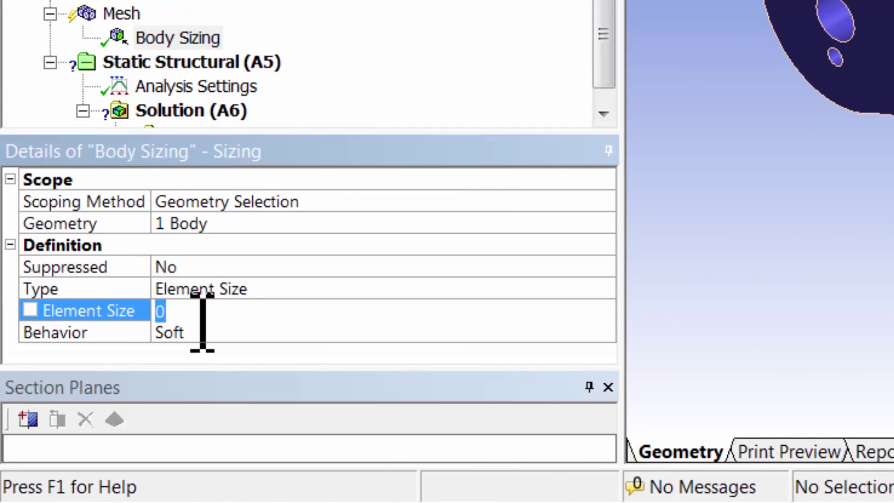
text(0.2)
key(Return)
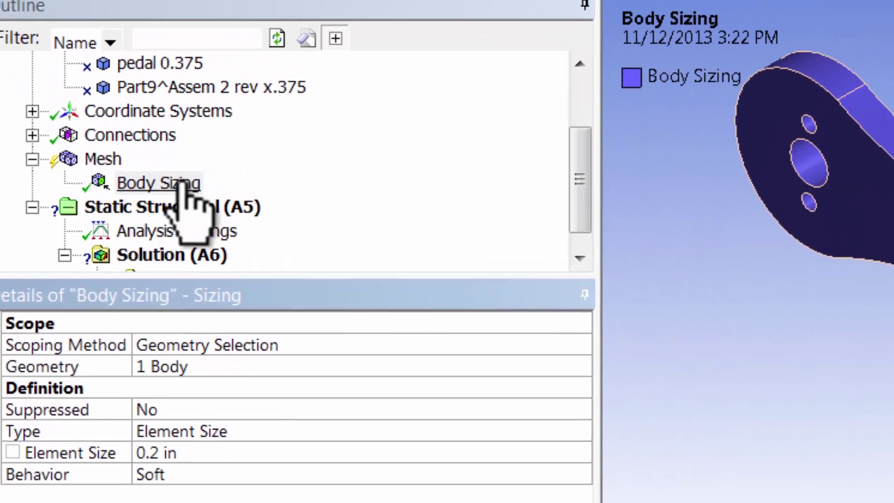
click(177, 79)
middle_drag(785, 333, 838, 269)
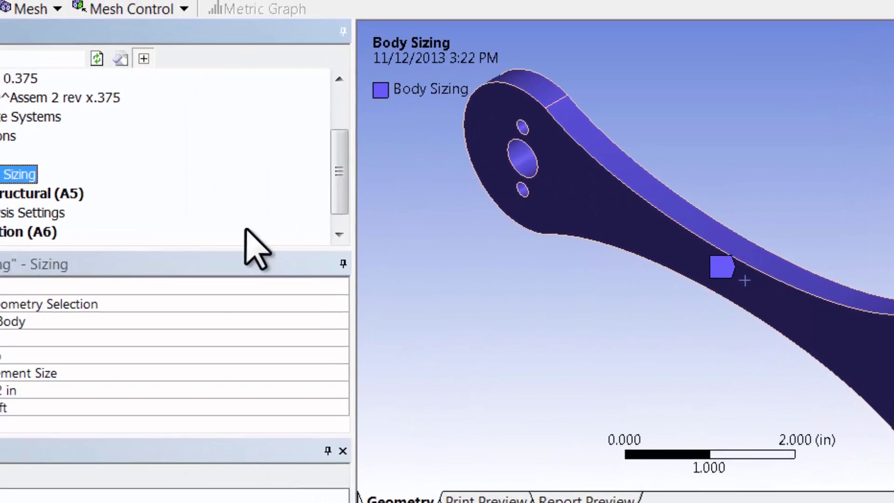
Regenerate the crank mesh with the 0.2 in body sizing and view the finer result.
click(30, 14)
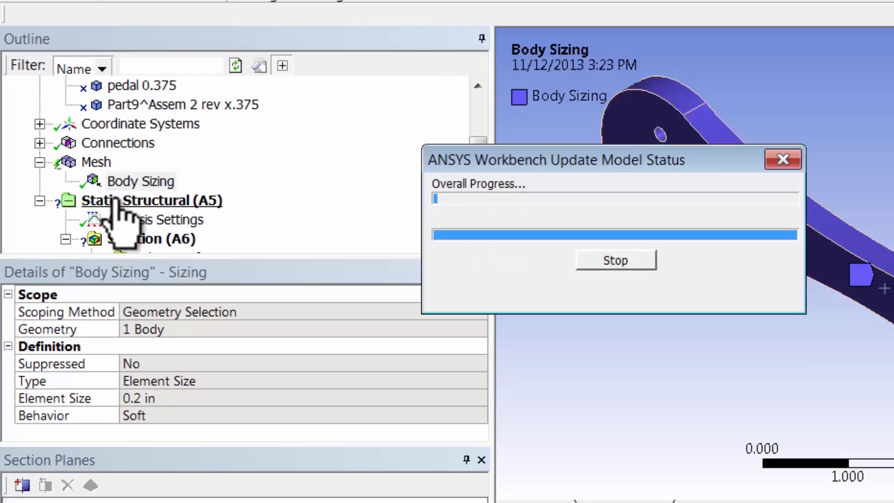
click(96, 145)
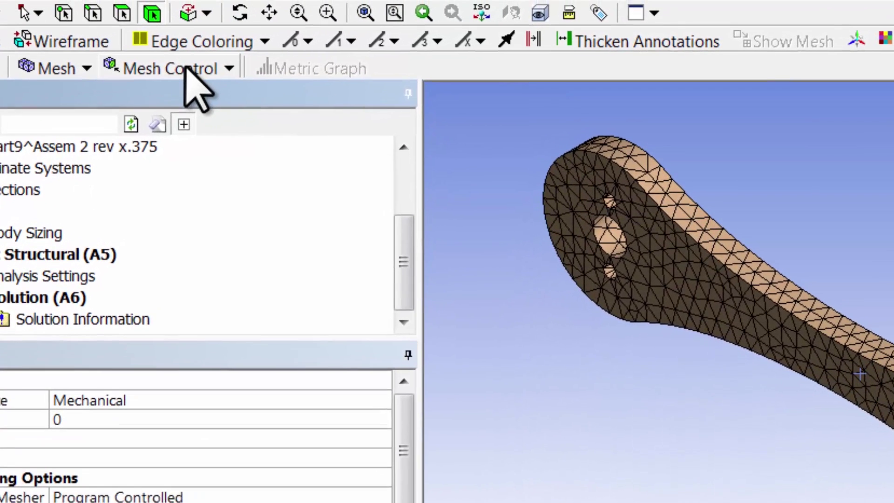
click(188, 69)
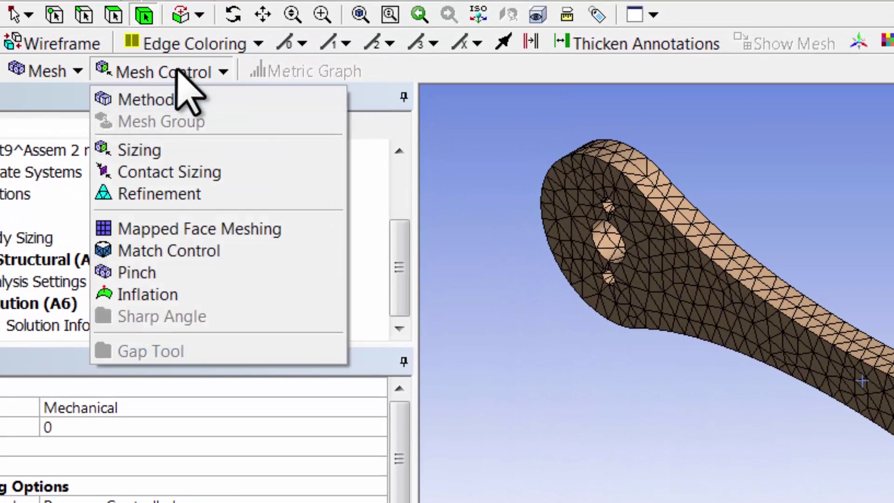
Add a Method control on the crank body set to MultiZone and update the mesh.
click(182, 98)
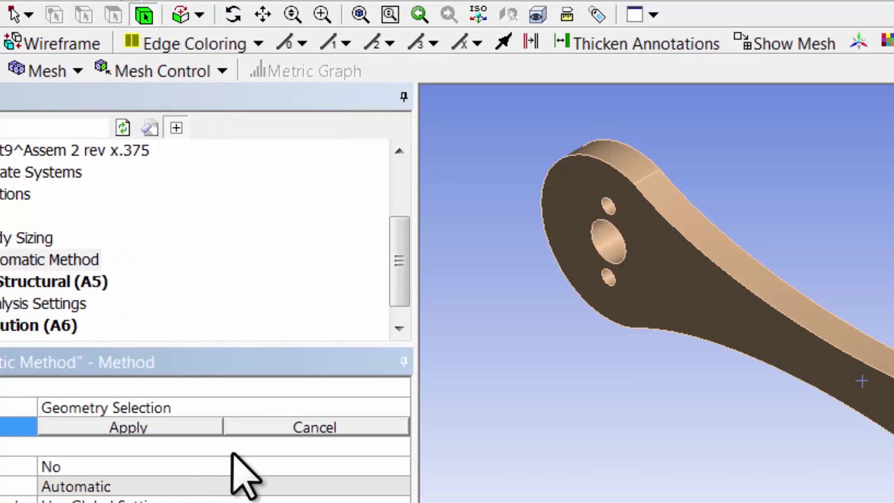
click(757, 317)
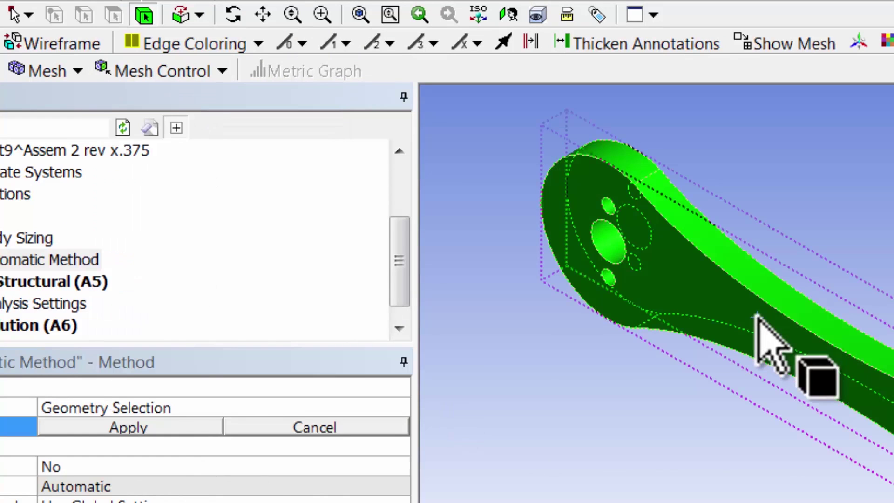
click(181, 427)
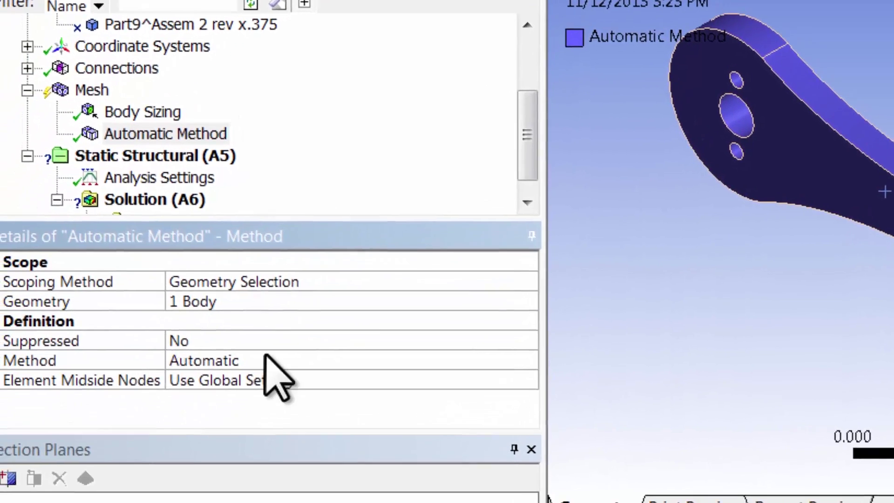
click(169, 460)
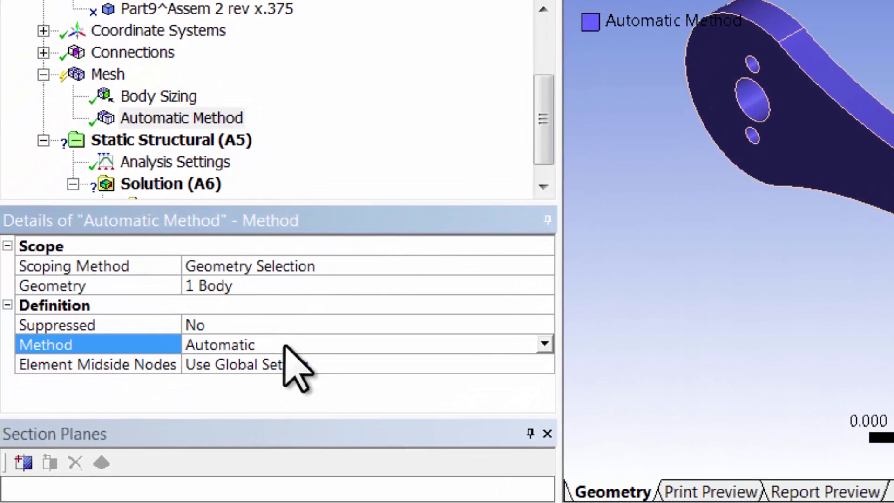
click(545, 347)
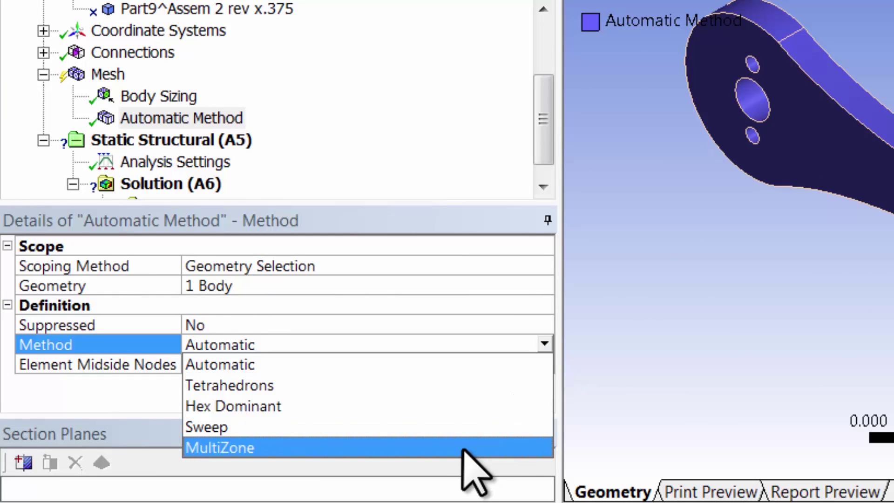
click(462, 445)
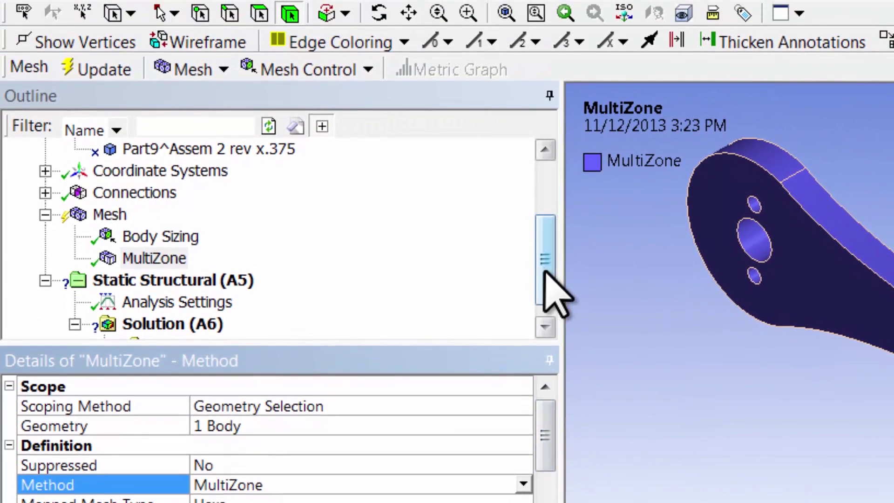
click(107, 69)
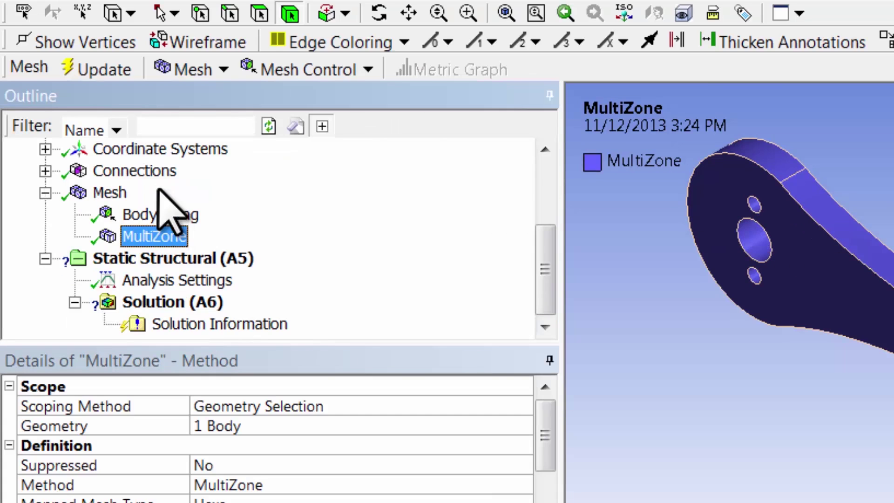
View the hexahedral MultiZone mesh on the crank and save the project.
click(110, 192)
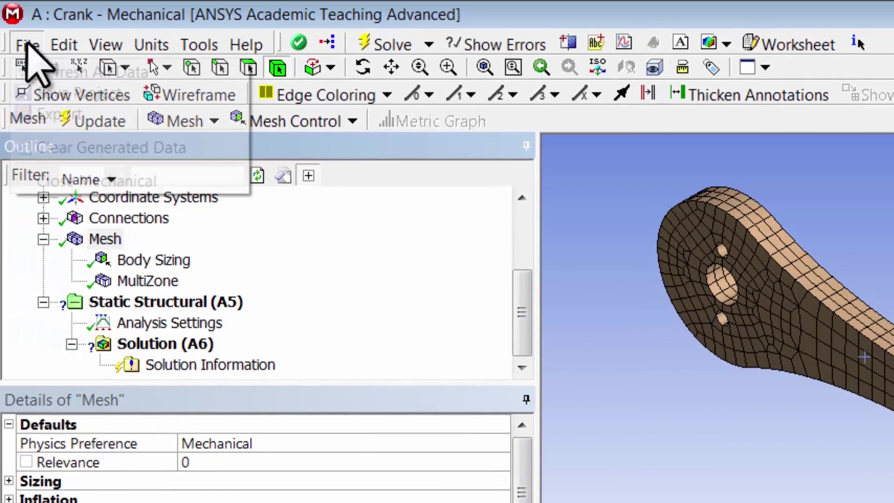
click(26, 44)
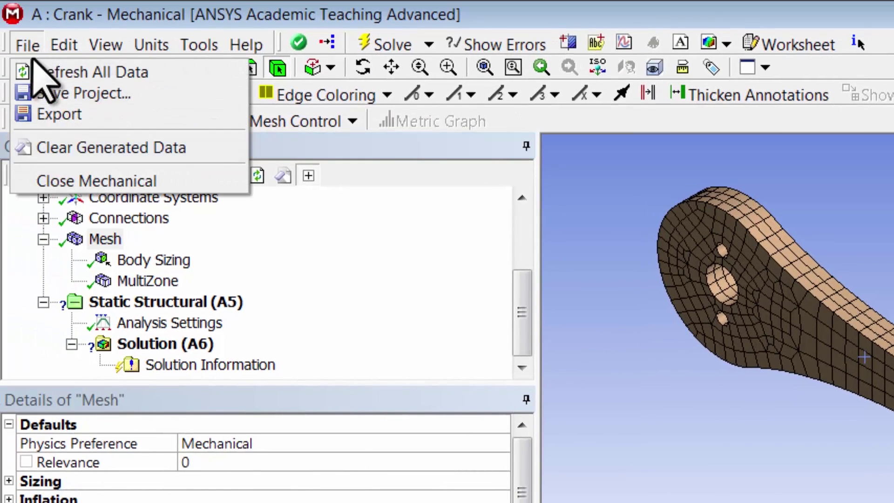